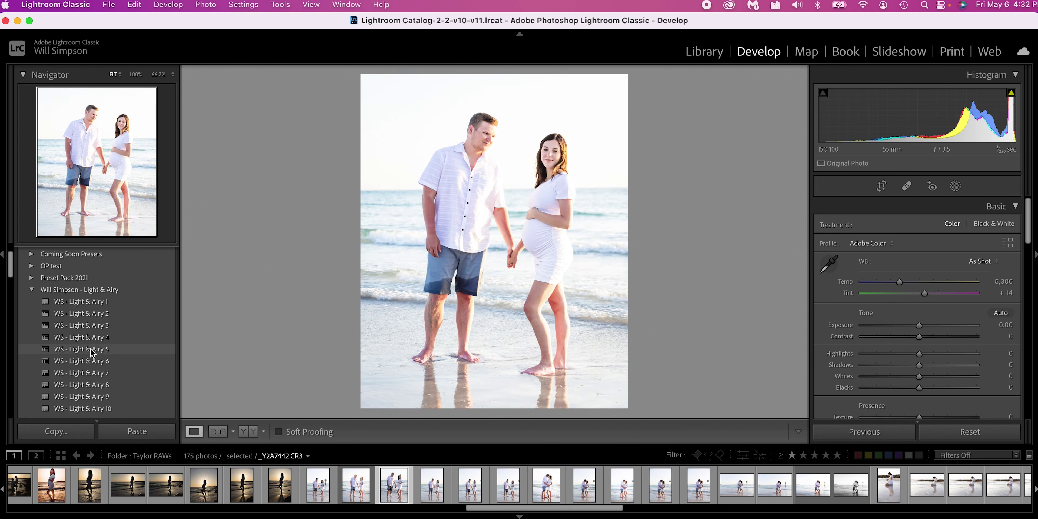
Apply the WS - Light & Airy 6 preset to the beach photo.
left_click(90, 362)
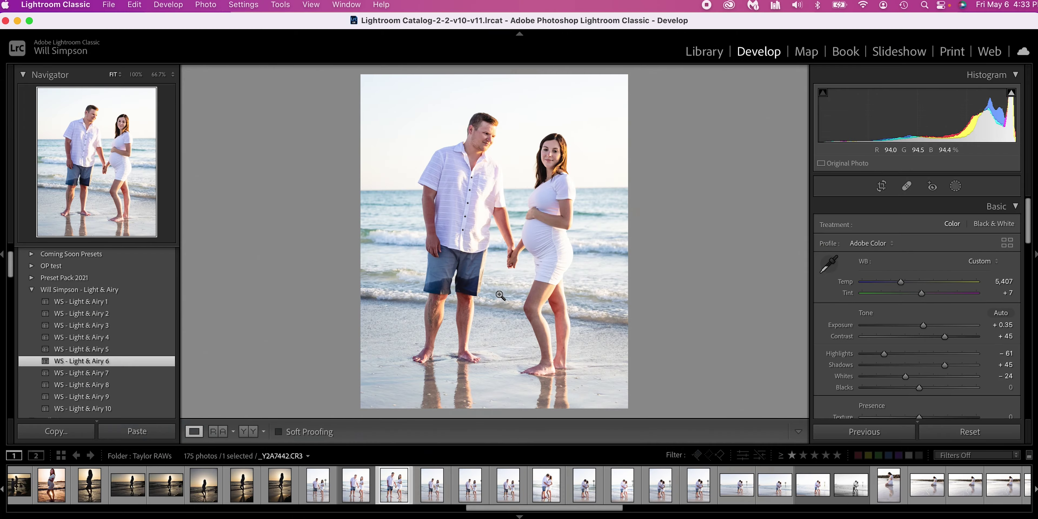
right_click(406, 489)
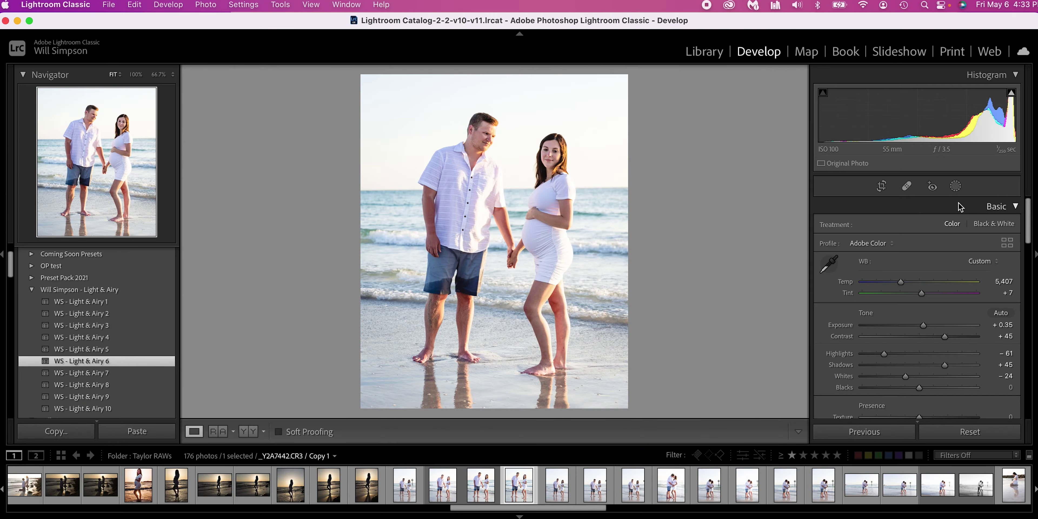
Open the masking tools on the virtual copy of the photo.
left_click(955, 186)
Drag a linear gradient up from the bottom over the sand and set Exposure to -0.98.
left_click(793, 90)
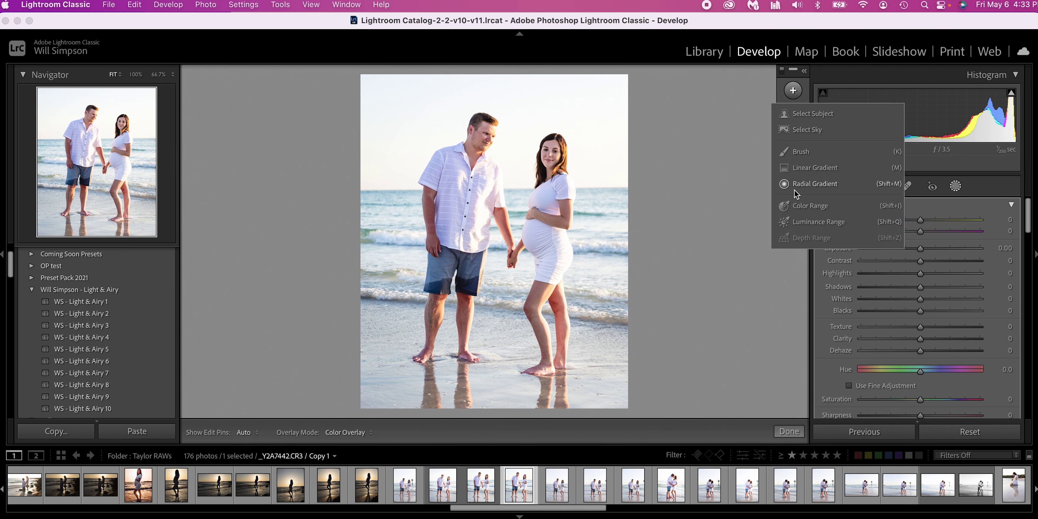
left_click(810, 172)
left_click_drag(473, 393, 491, 263)
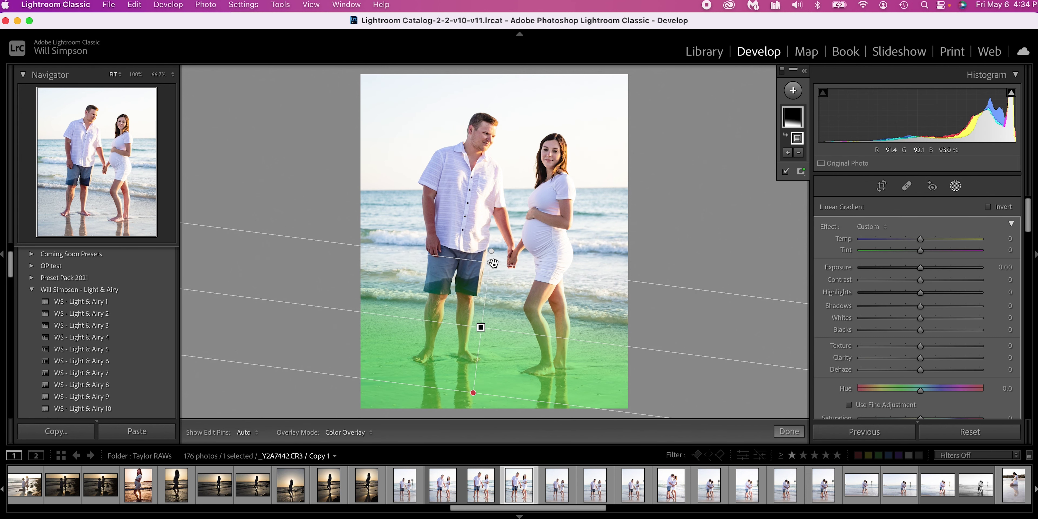
left_click_drag(921, 268, 903, 268)
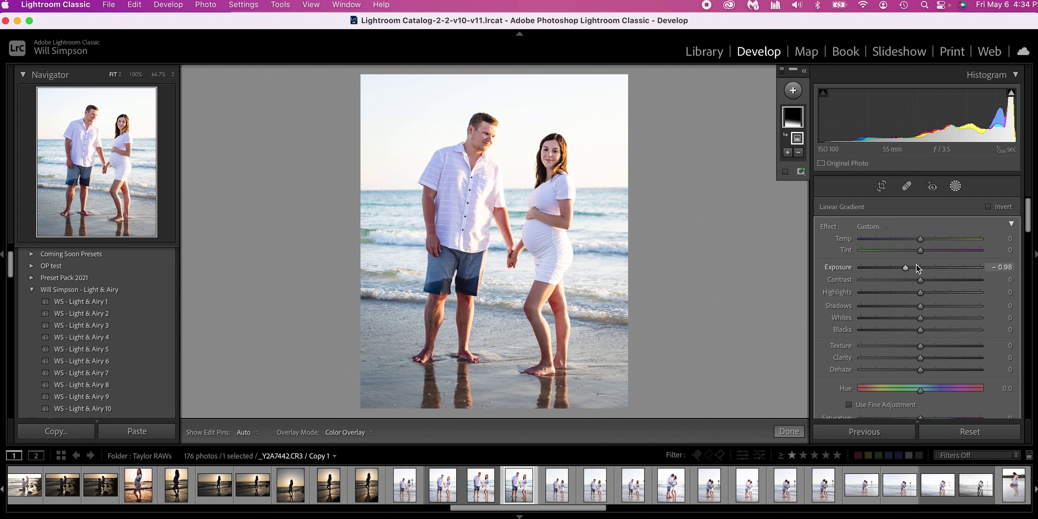
Add a radial gradient around the background with Exposure +0.83 and Clarity -22.
left_click(793, 90)
left_click(822, 183)
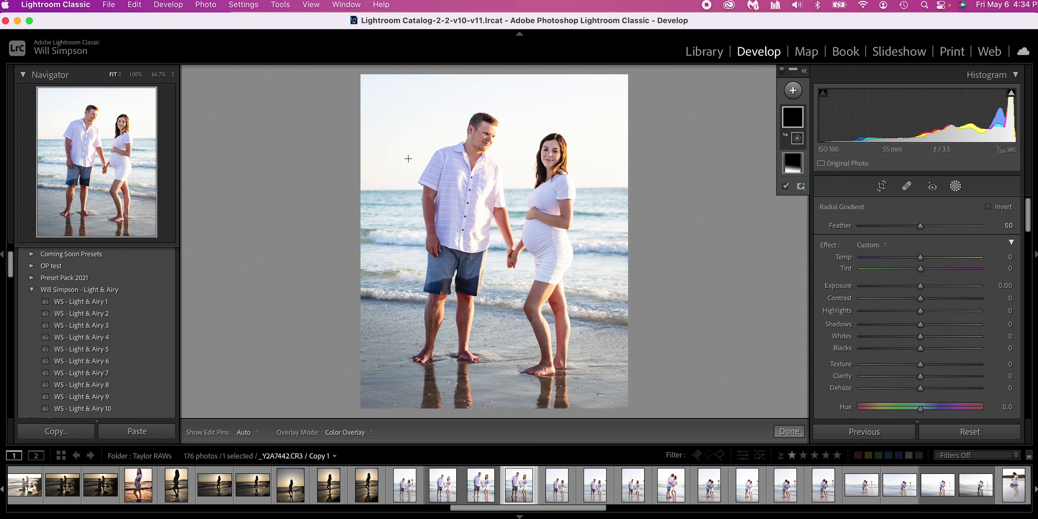
left_click_drag(434, 188, 791, 303)
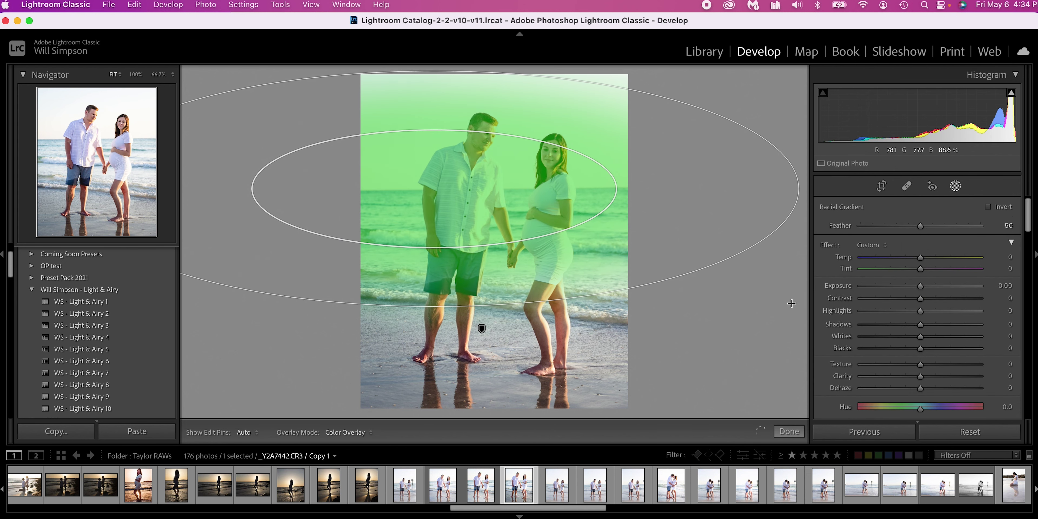
left_click_drag(434, 188, 617, 173)
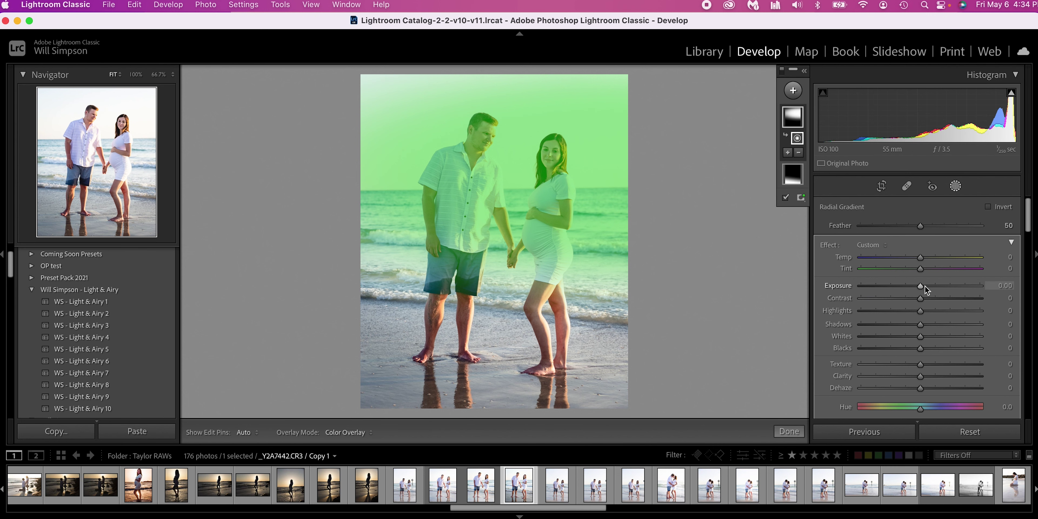
mouse_move(920, 285)
left_mouse_down()
mouse_move(933, 285)
mouse_move(927, 258)
mouse_move(933, 273)
left_mouse_up()
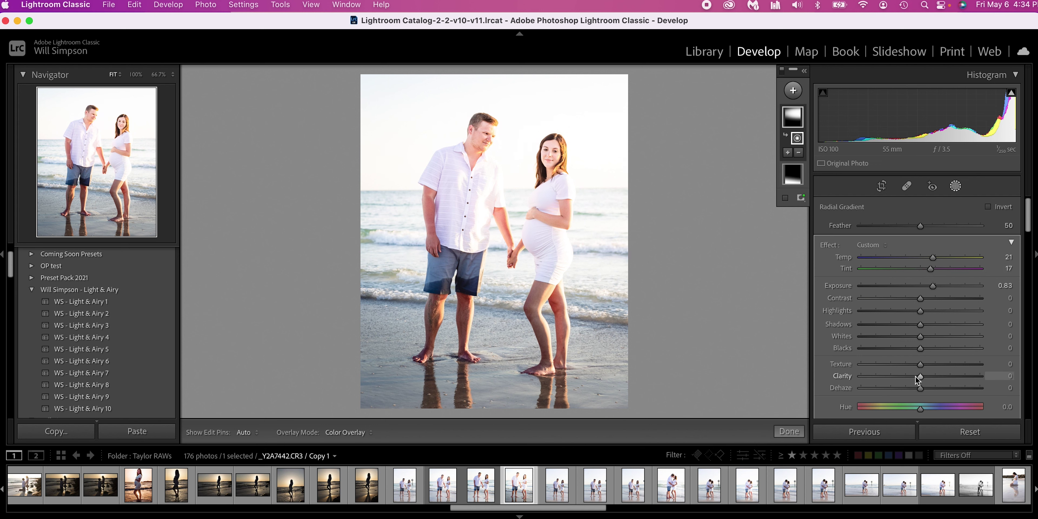
left_click_drag(920, 377, 906, 377)
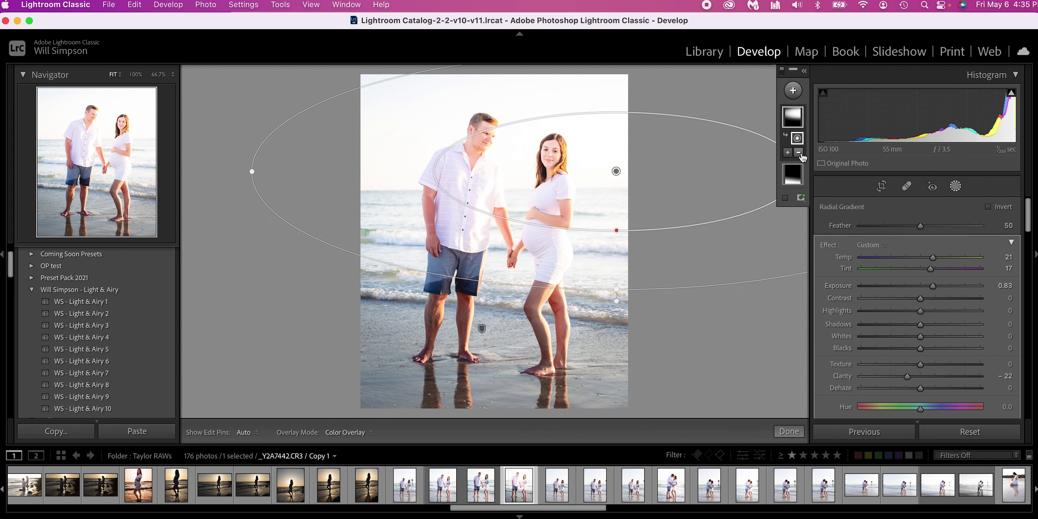
Subtract the couple from the radial gradient using Select Subject.
left_click(805, 72)
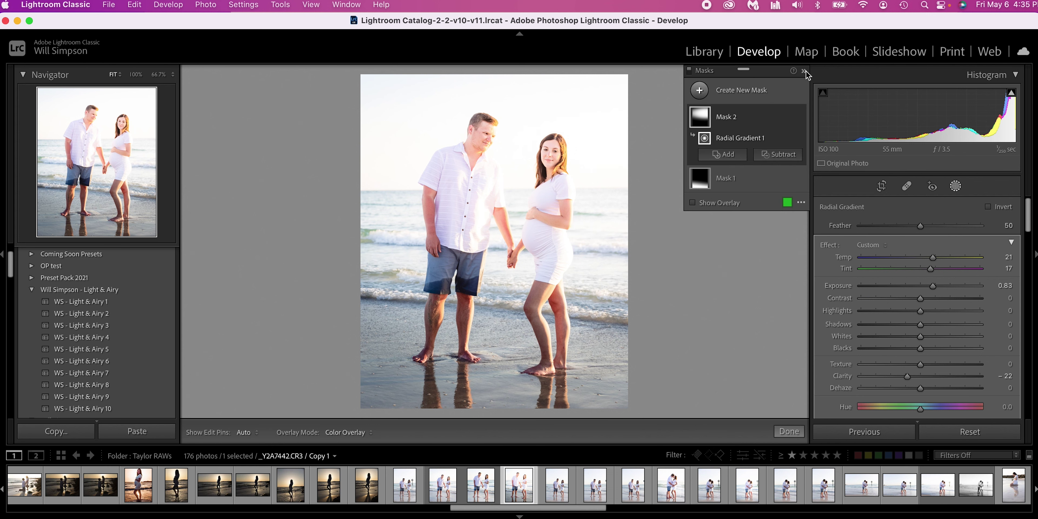
left_click(786, 159)
left_click(800, 193)
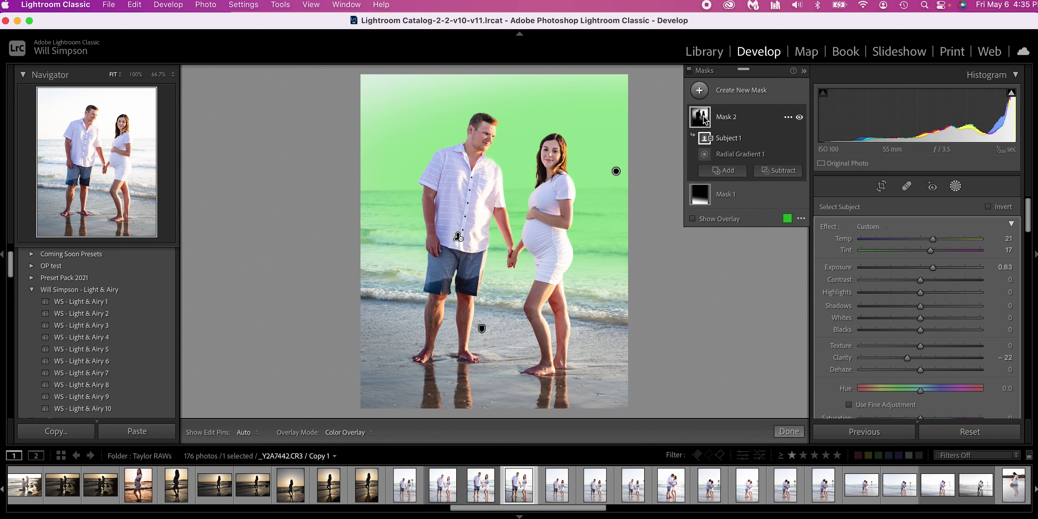
Add a subject mask on the couple at +0.27 exposure with slight clarity, deeper blacks and warmth.
left_click(702, 91)
left_click(777, 116)
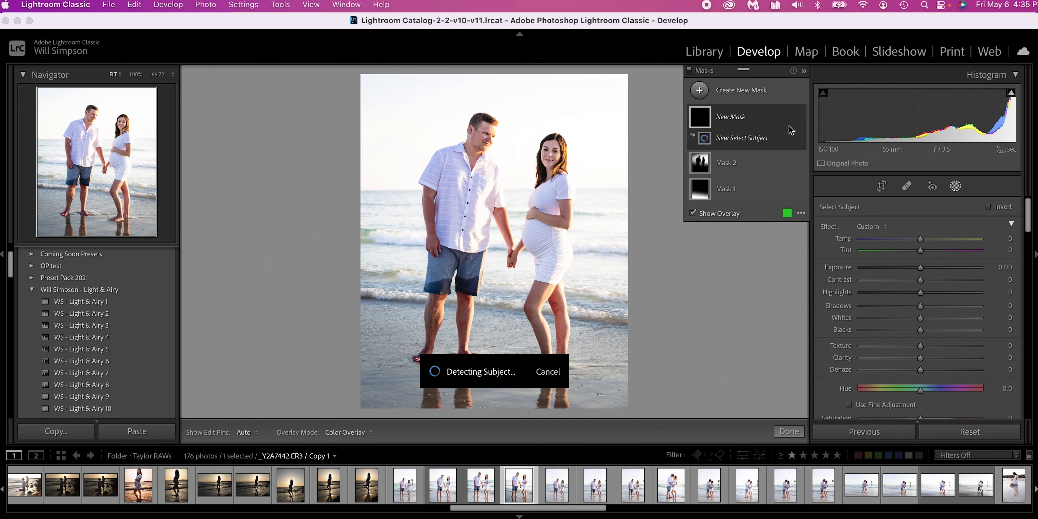
left_click_drag(920, 267, 930, 280)
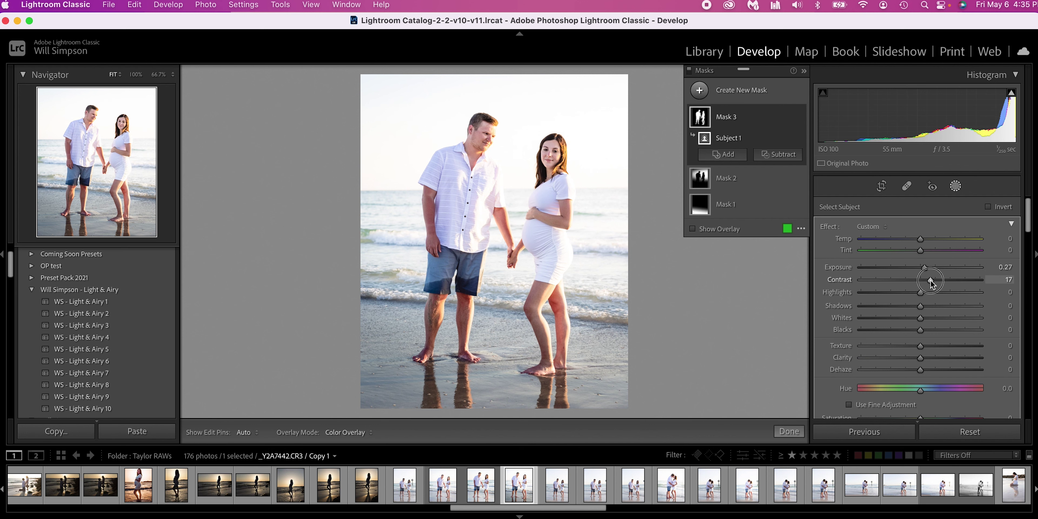
left_click_drag(918, 358, 925, 357)
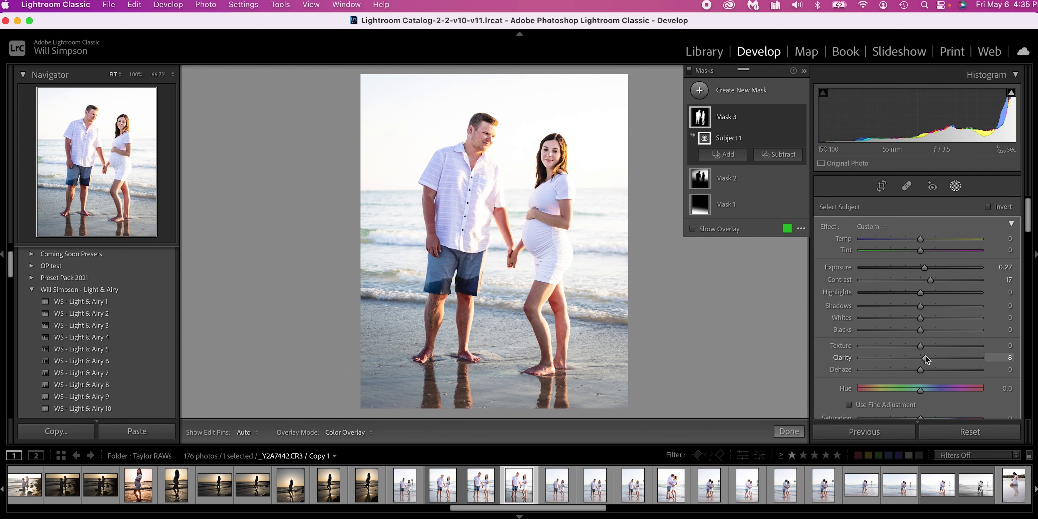
left_click_drag(921, 331, 924, 321)
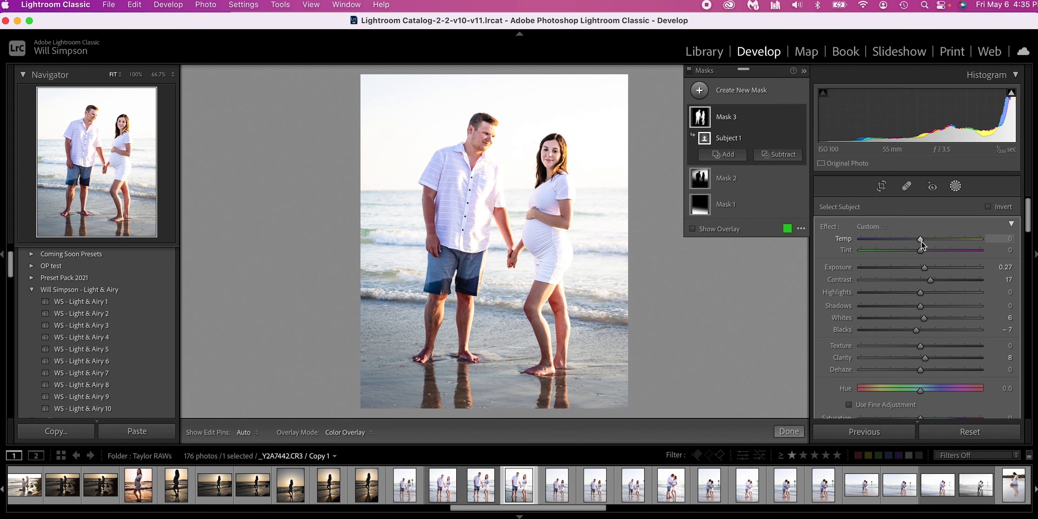
left_click_drag(921, 239, 925, 241)
Zoom to 50% on the couple and toggle Mask 3 off and on to compare.
left_click(532, 152)
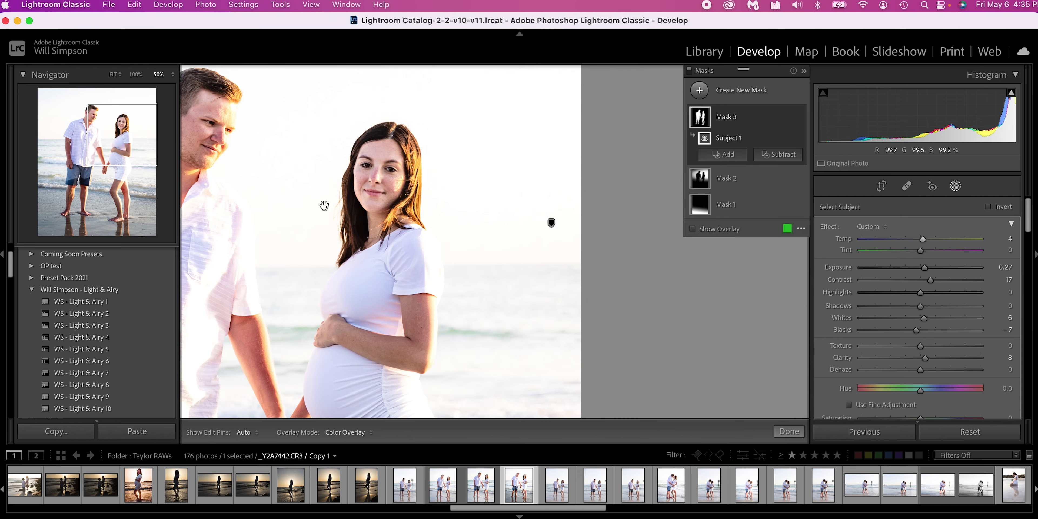
left_click_drag(324, 205, 493, 225)
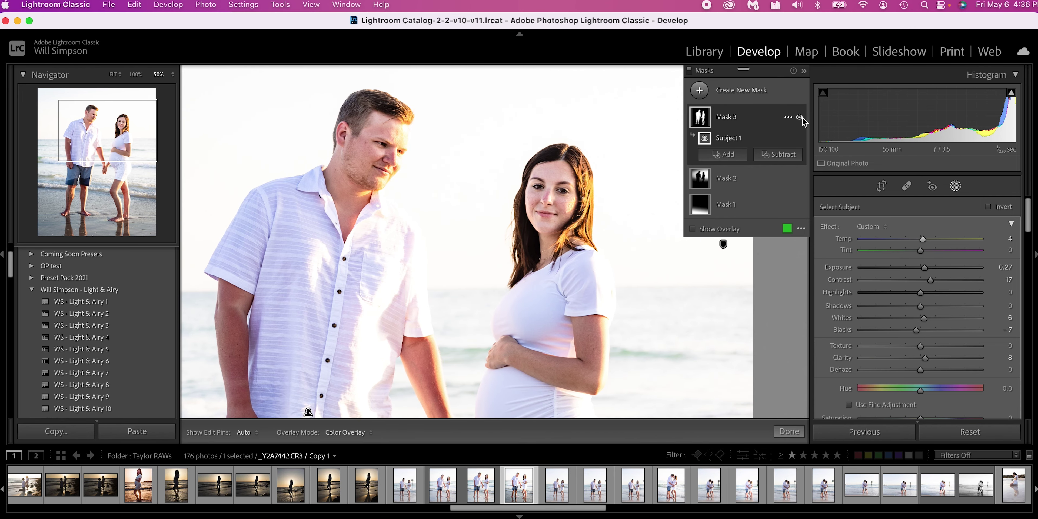
left_click(802, 118)
left_click(802, 119)
left_click(802, 119)
left_click(802, 119)
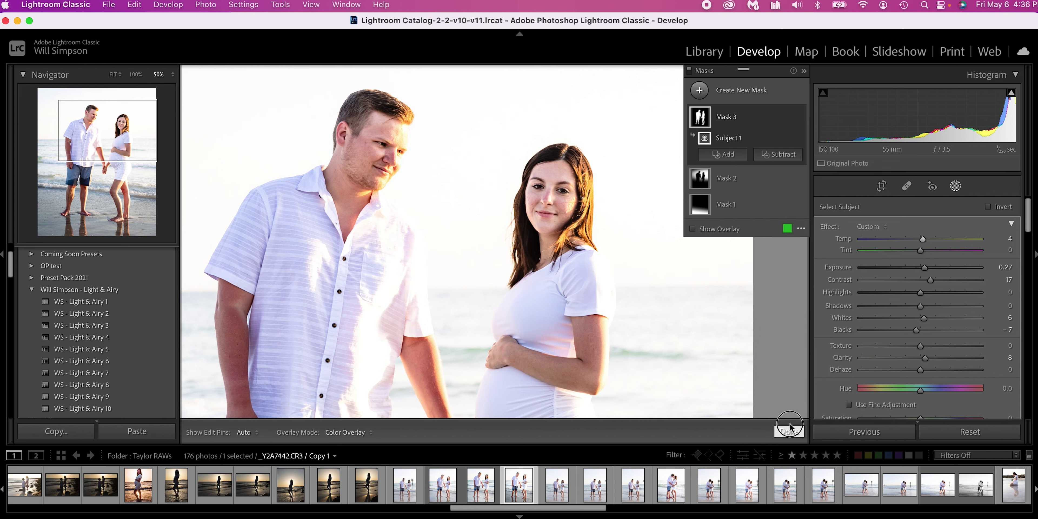
Close masking and return the photo to Fit view.
left_click(788, 432)
left_click(608, 329)
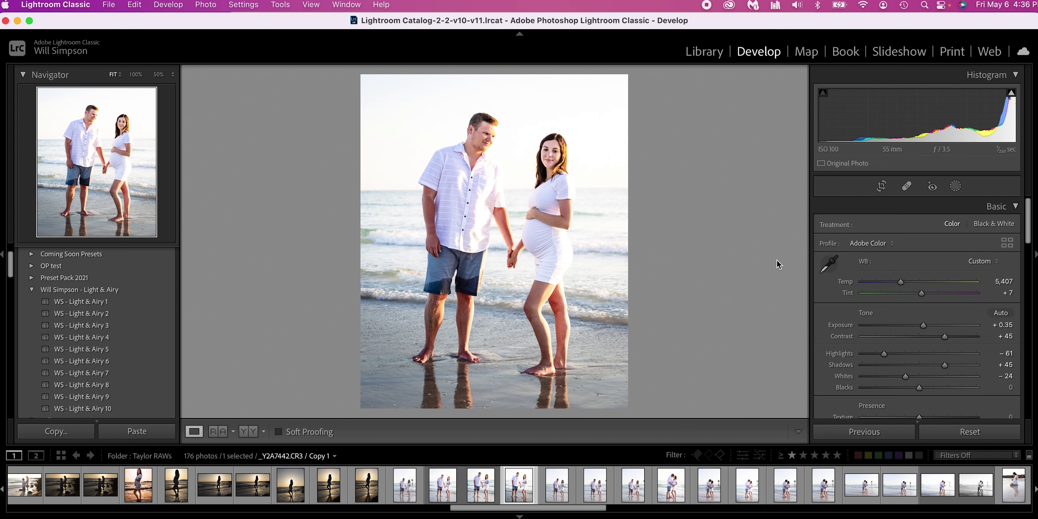
left_click(959, 187)
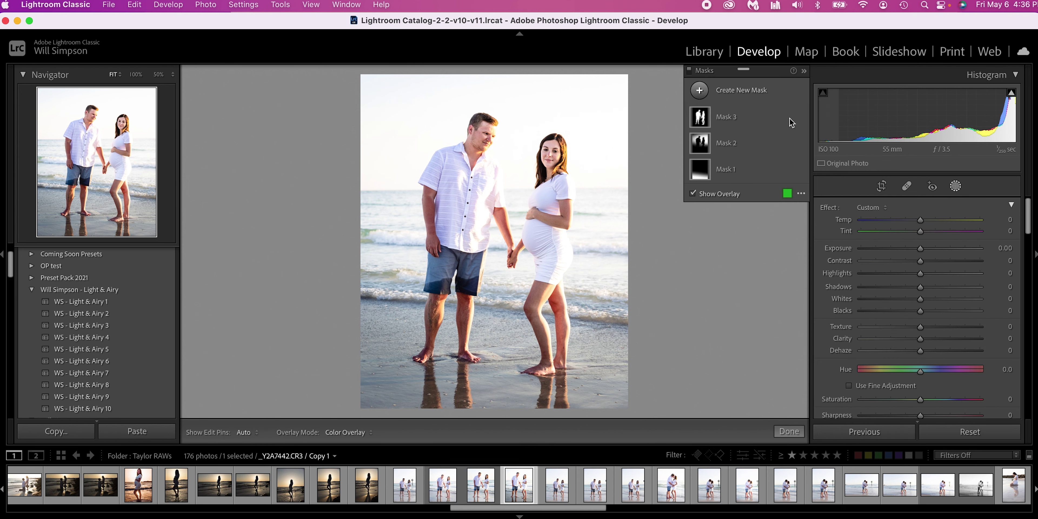
Create a brush mask painted over the couple's leg reflections and the water band.
left_click(729, 92)
left_click(761, 152)
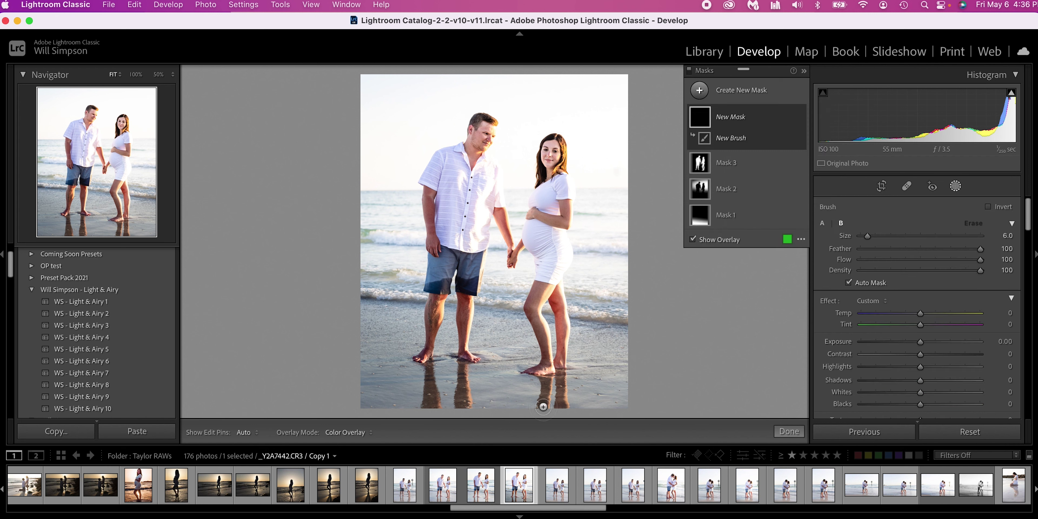
left_click_drag(426, 359, 428, 406)
left_click_drag(459, 354, 464, 406)
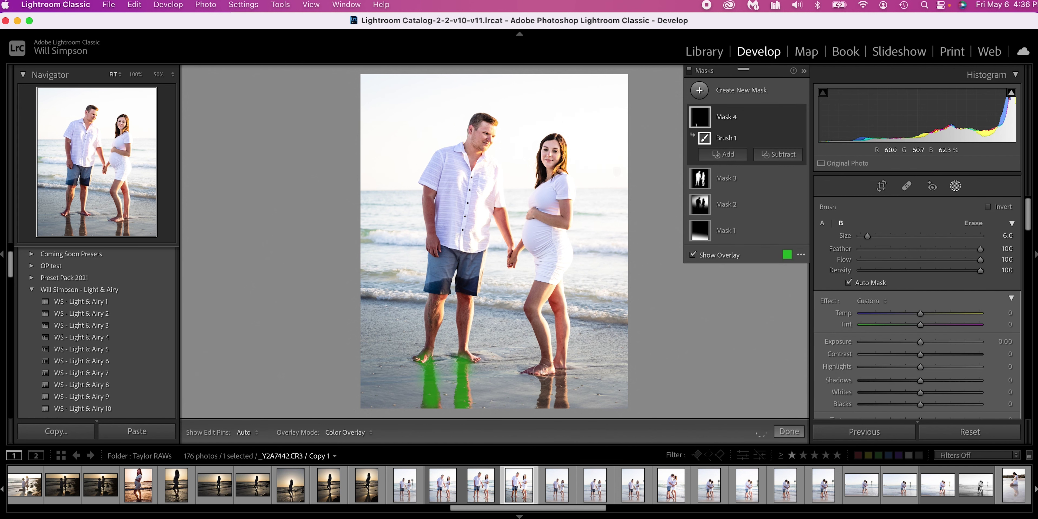
mouse_move(539, 368)
left_mouse_down()
mouse_move(543, 407)
mouse_move(570, 379)
mouse_move(568, 407)
left_mouse_up()
key("bracketleft")
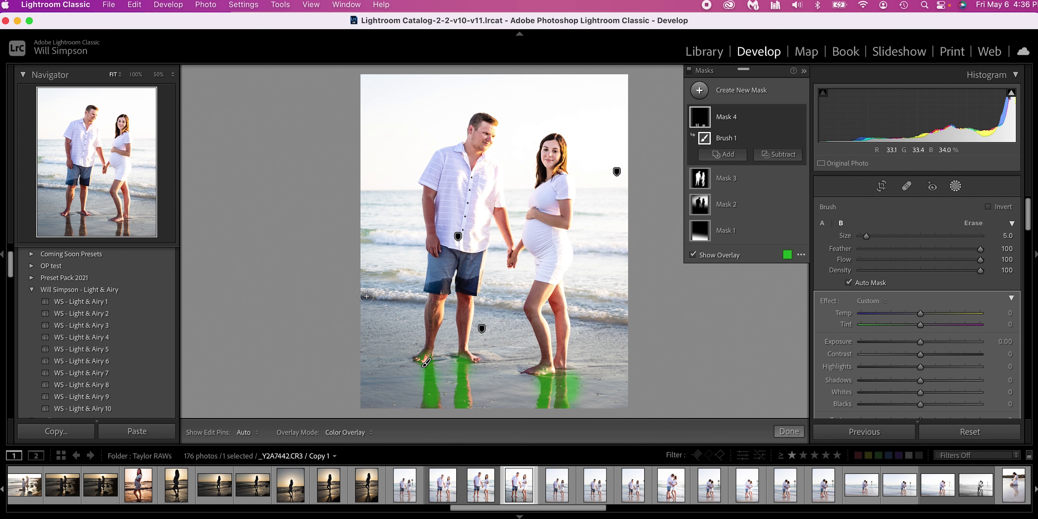
mouse_move(365, 296)
left_mouse_down()
mouse_move(584, 308)
mouse_move(644, 328)
left_mouse_up()
With a smaller brush, extend the mask along the waterline and hide the overlay to check it.
left_click(553, 312)
key("bracketleft")
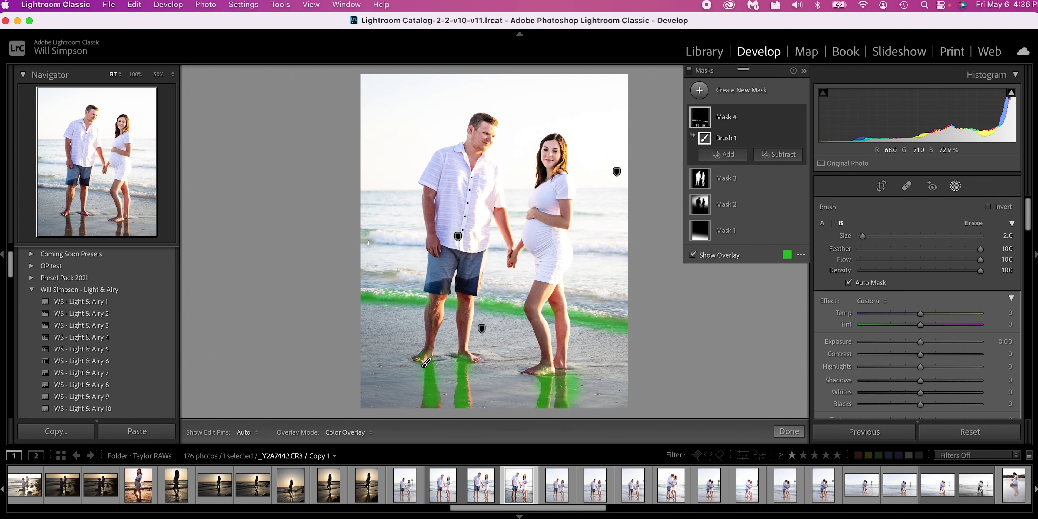
left_click_drag(363, 243, 426, 245)
left_click_drag(498, 251, 514, 253)
left_click_drag(591, 253, 639, 254)
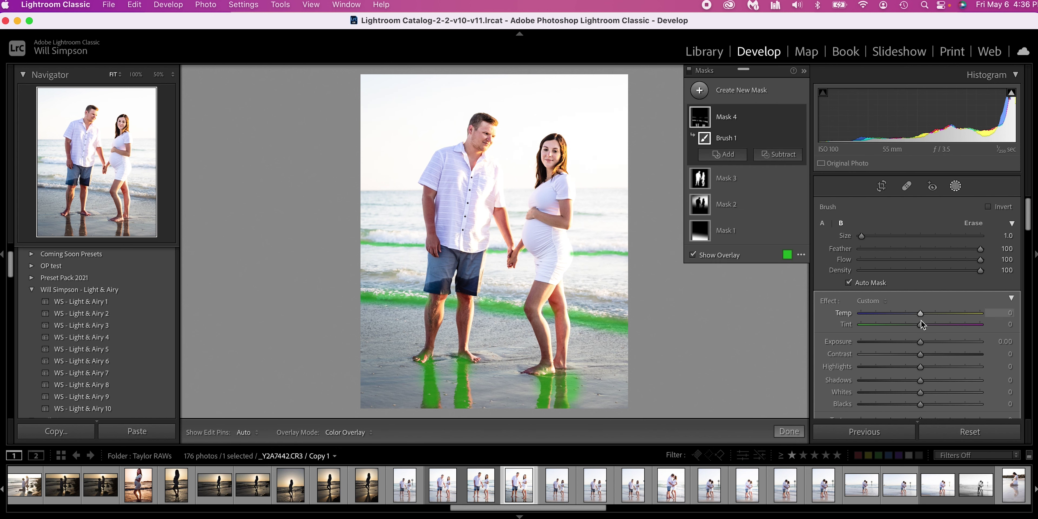
key("o")
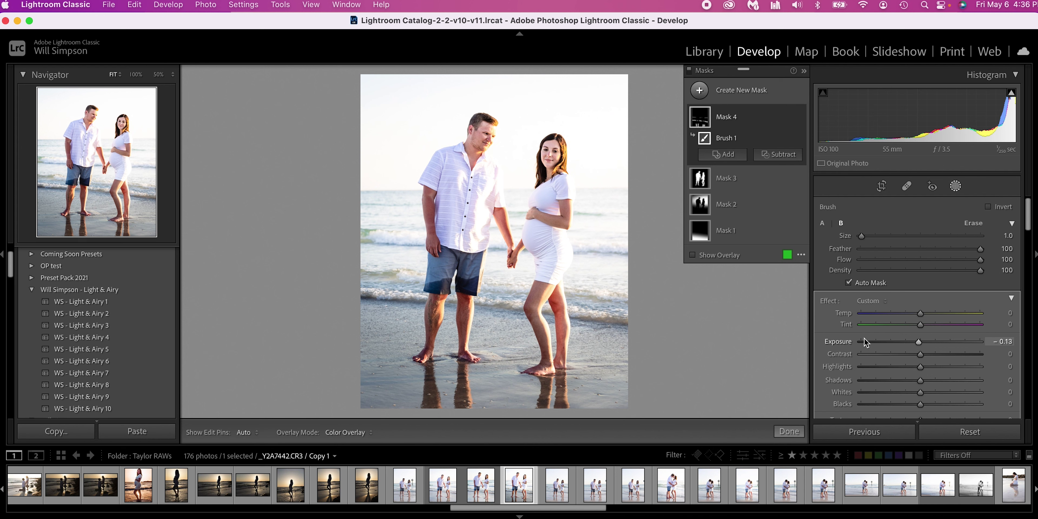
left_click(746, 90)
Brighten the water band behind the couple with a new +0.23 brush mask, and extend Mask 4 leftward.
left_click(742, 149)
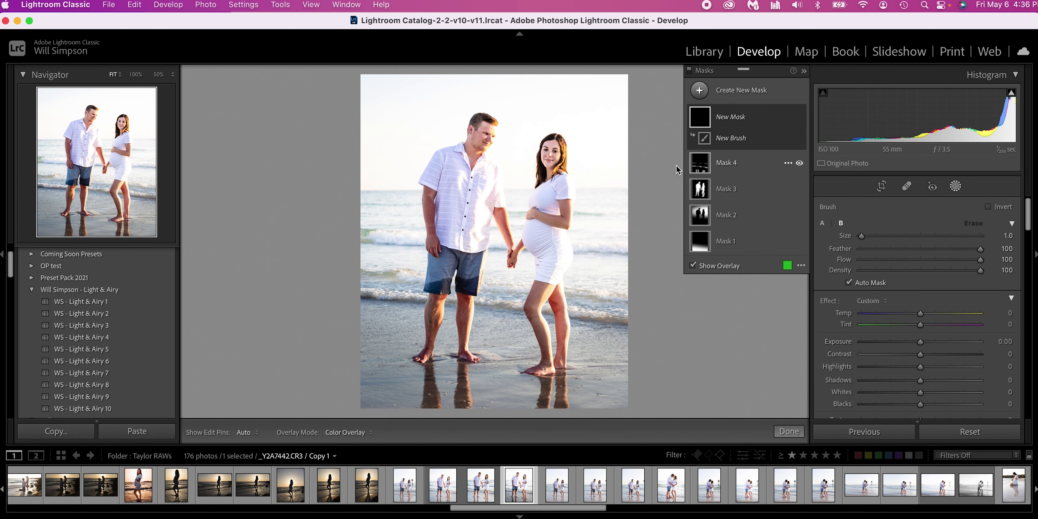
mouse_move(428, 257)
left_mouse_down()
mouse_move(357, 251)
mouse_move(486, 266)
mouse_move(495, 258)
mouse_move(532, 266)
left_mouse_up()
scroll(386, 255, "up", 4)
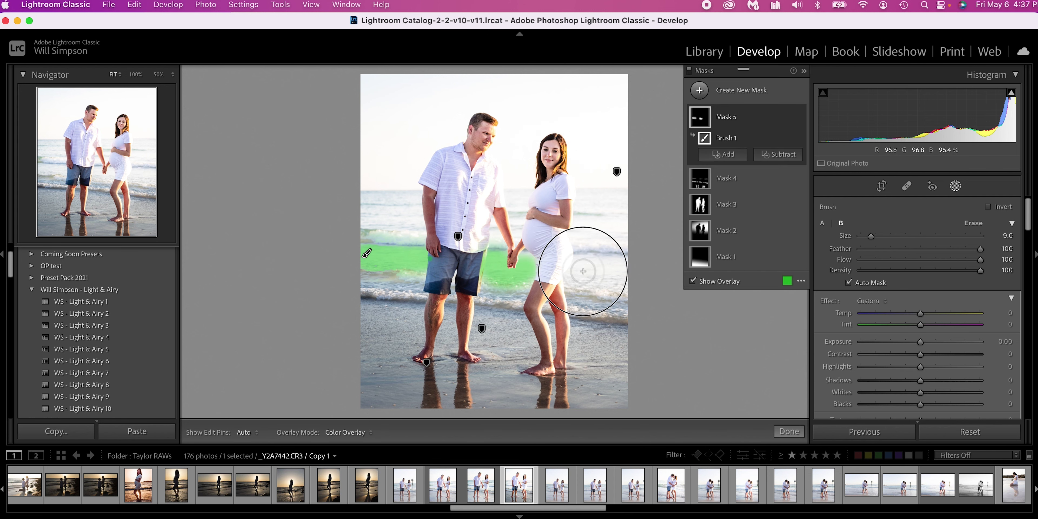
left_click_drag(591, 267, 622, 270)
scroll(366, 253, "down", 3)
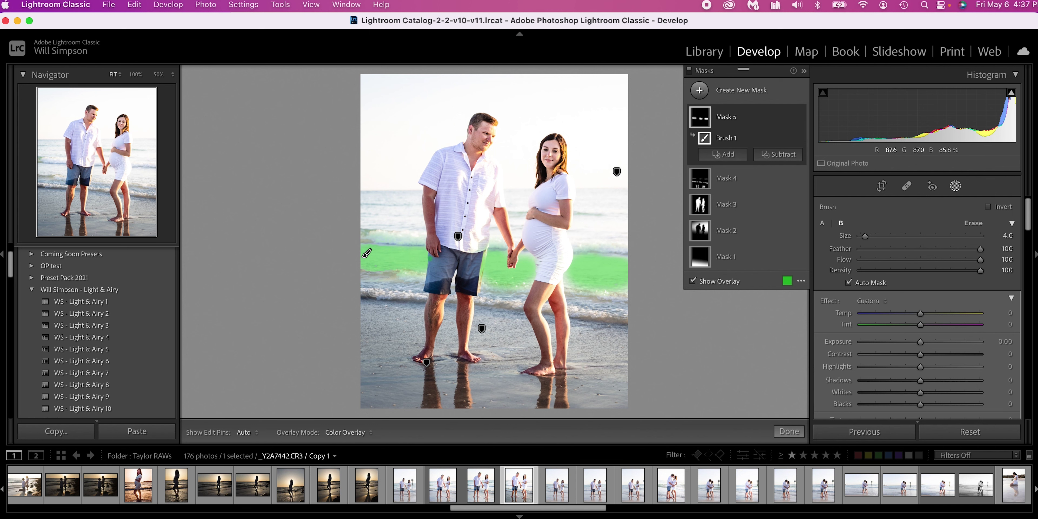
left_click_drag(362, 291, 628, 317)
key("o")
left_click_drag(920, 342, 926, 345)
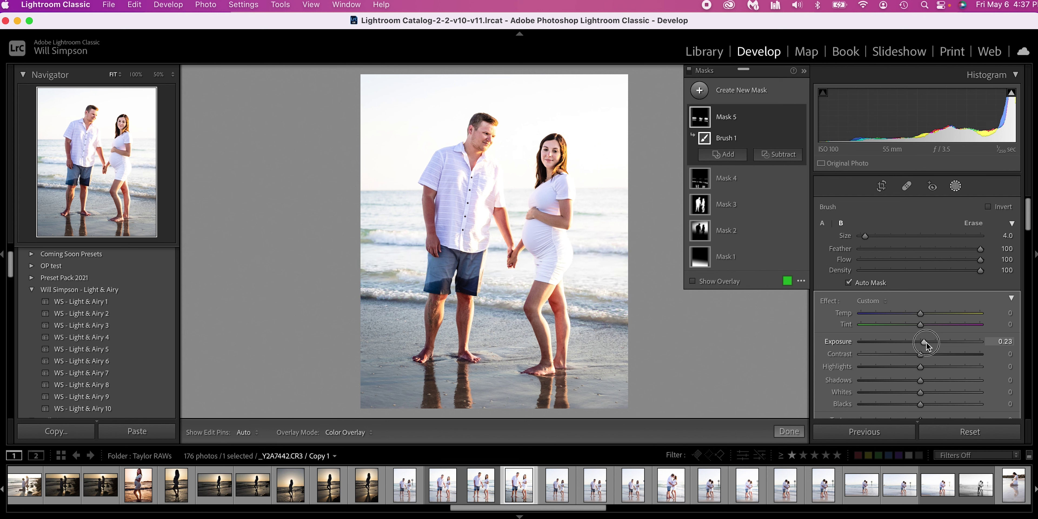
left_click(426, 362)
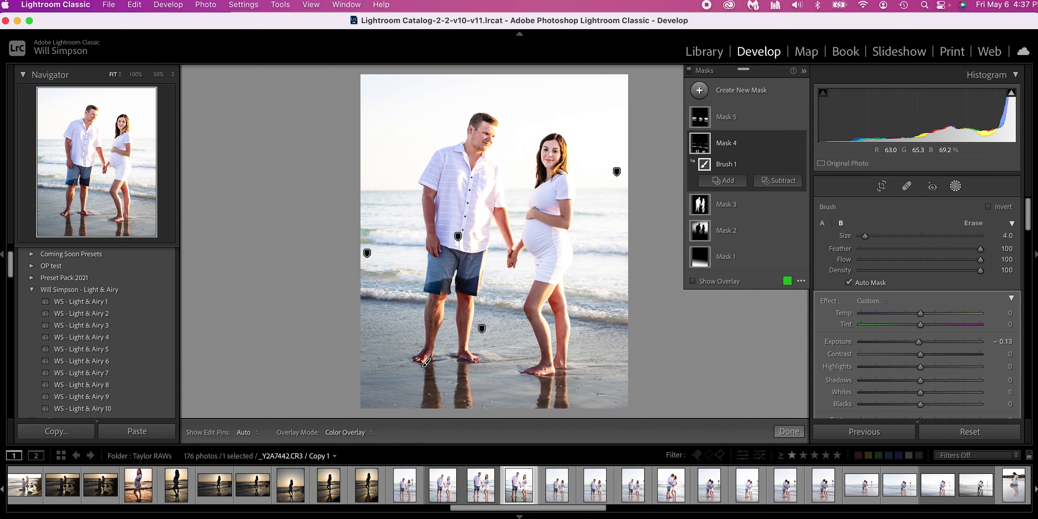
mouse_move(398, 274)
left_mouse_down()
mouse_move(364, 273)
mouse_move(393, 269)
mouse_move(384, 281)
left_mouse_up()
Close masking and toggle the Before view to compare the edit with the original.
left_click(789, 432)
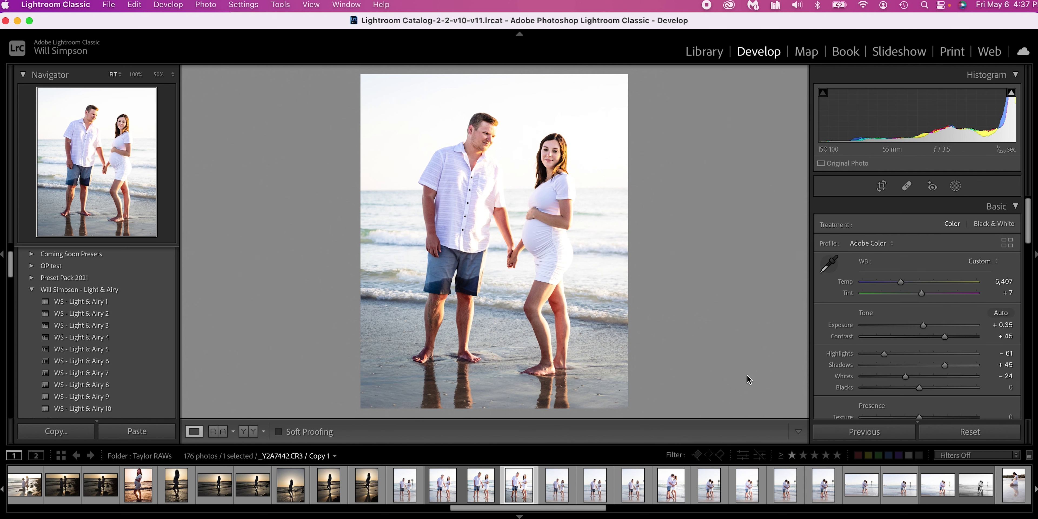
key("backslash")
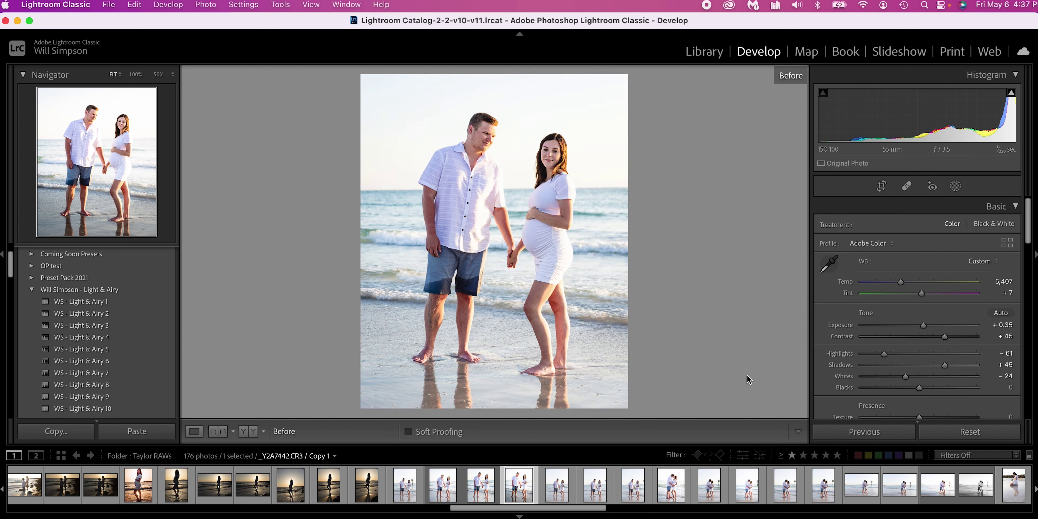
key("backslash")
key("backslash")
key("backslash")
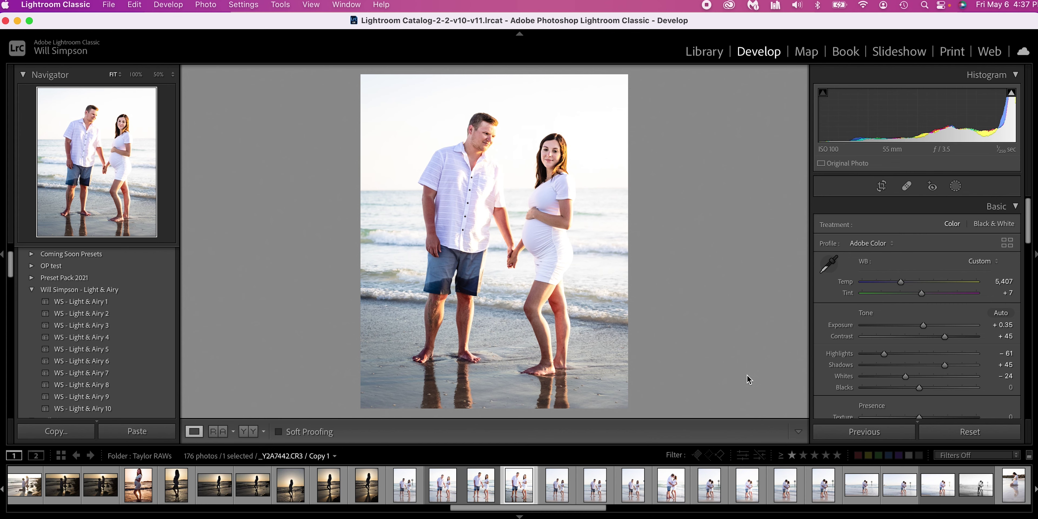